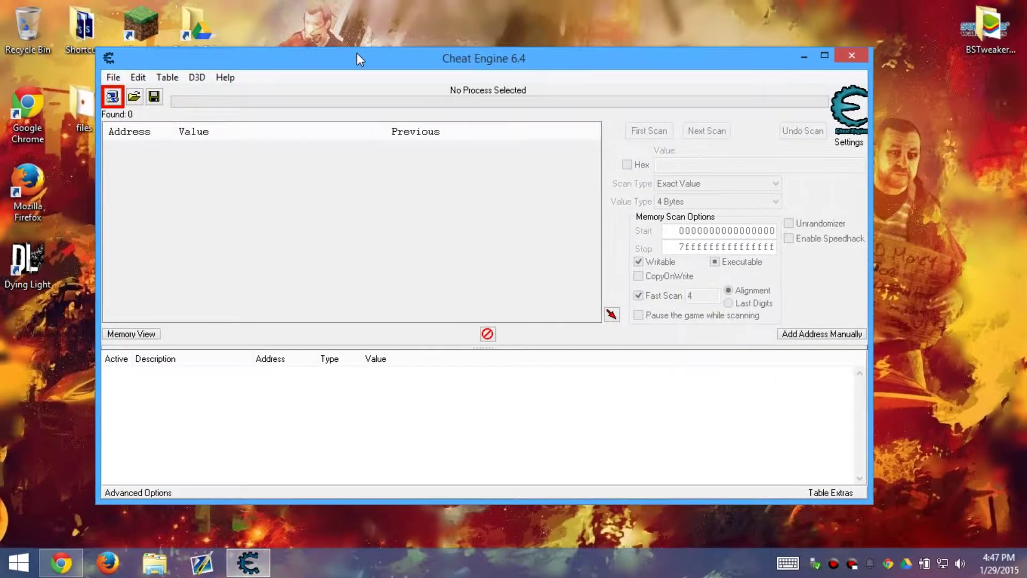
# Step: Open the process list and attach to the 00001F84-chrome.exe process
pyautogui.click(113, 97)
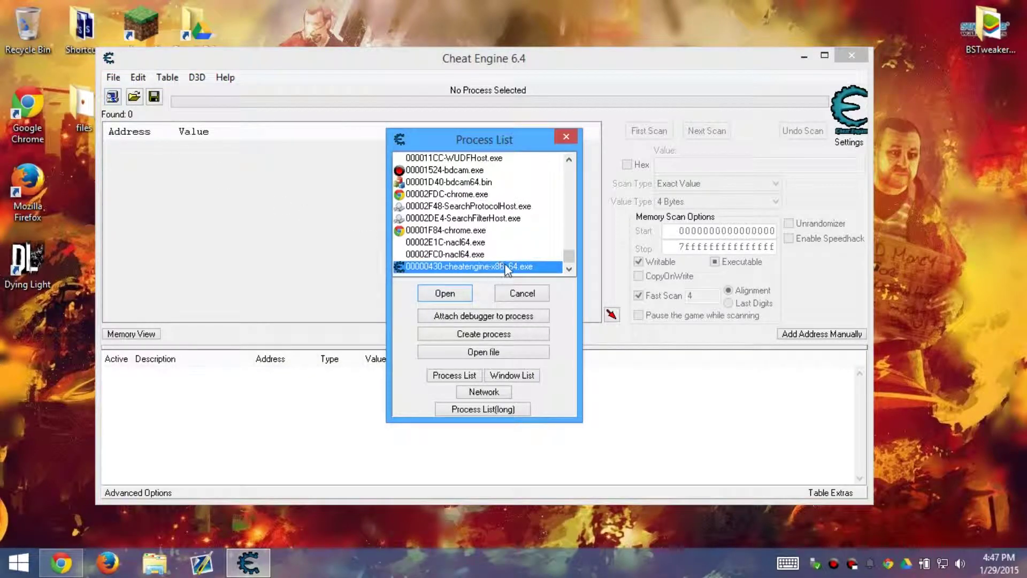
pyautogui.moveTo(568, 261); pyautogui.dragTo(567, 258)
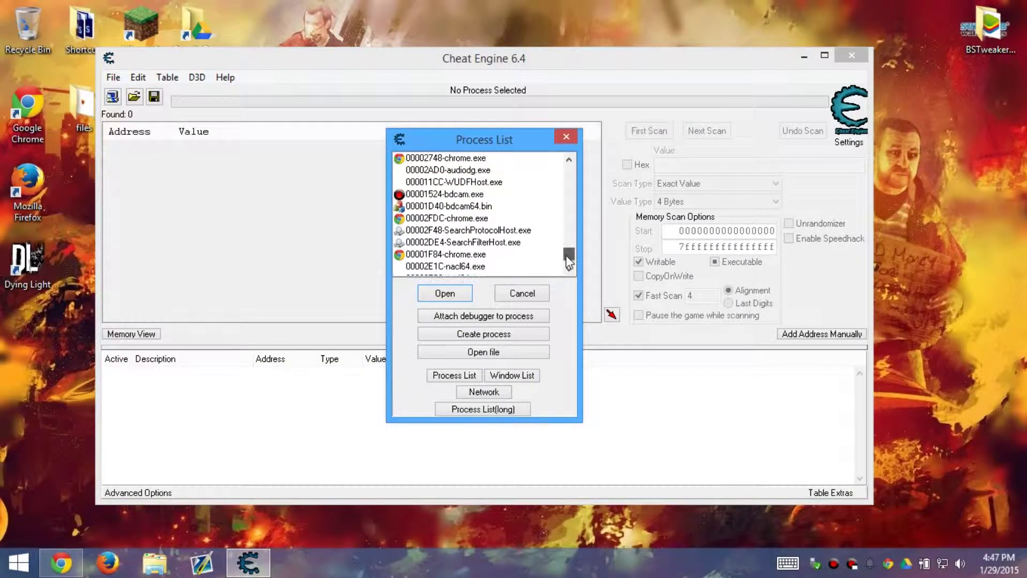
pyautogui.click(495, 255)
pyautogui.click(460, 295)
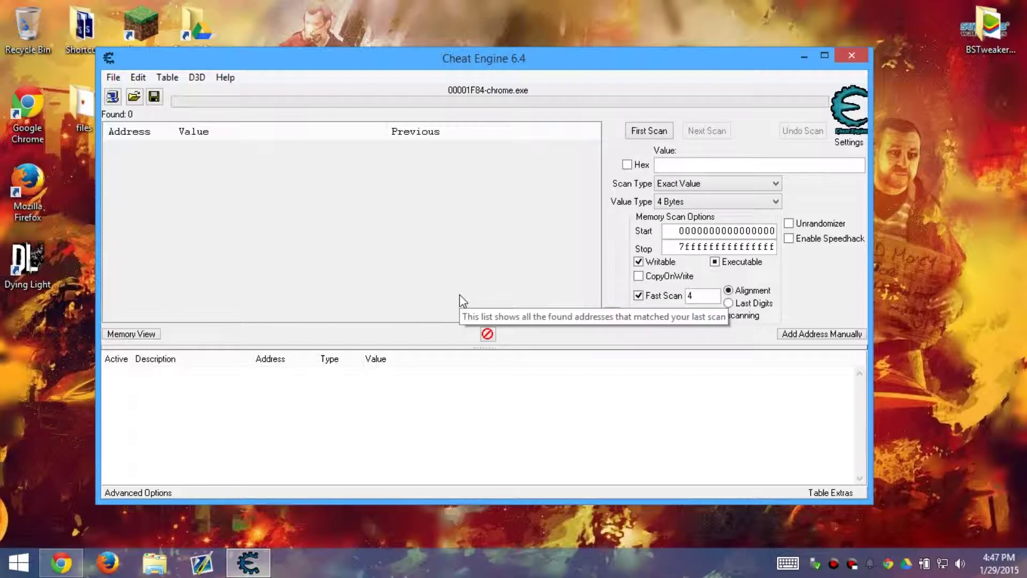
# Step: Reposition the window, try to run a first scan with no value entered, and dismiss the error
pyautogui.moveTo(480, 68); pyautogui.dragTo(497, 94)
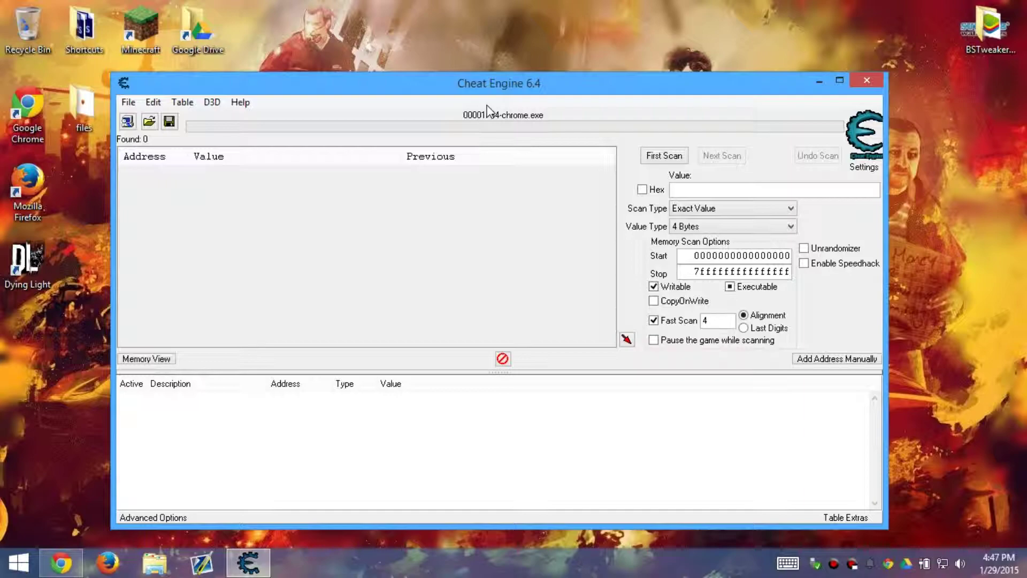
pyautogui.click(660, 161)
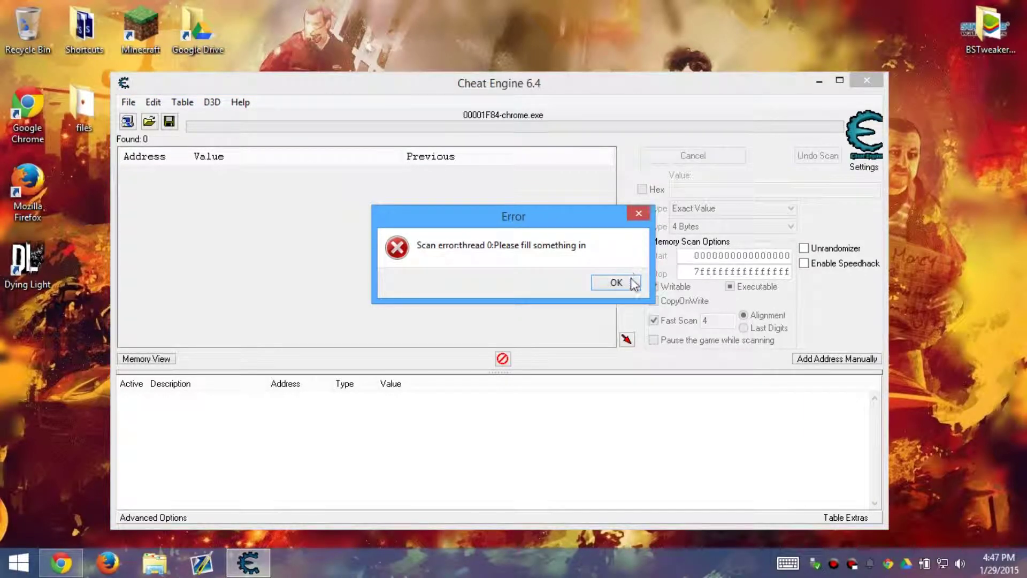
pyautogui.click(623, 282)
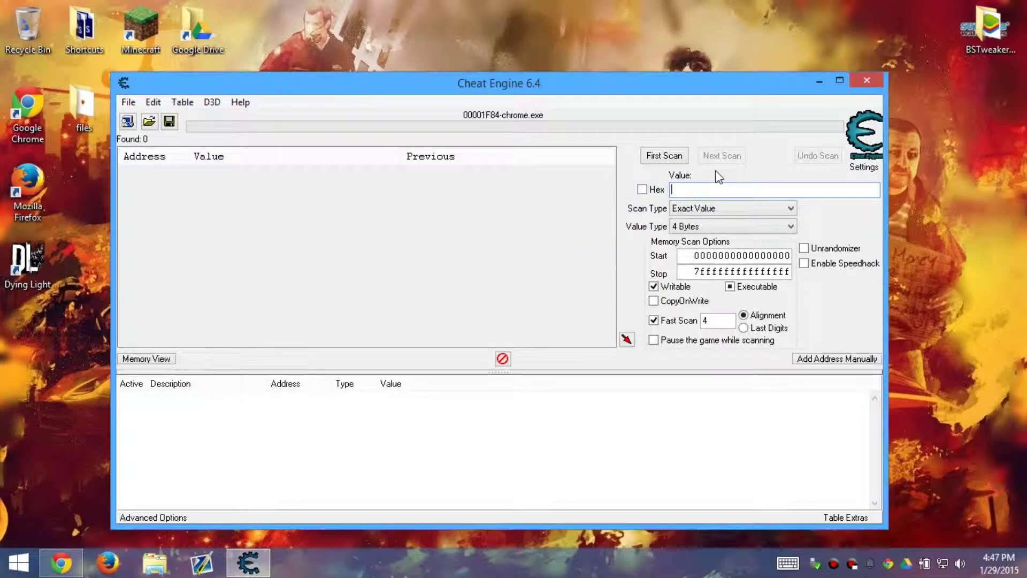
# Step: Switch to a new Chrome window, maximize it and open YouTube from the Website bookmarks folder
pyautogui.rightClick(61, 561)
pyautogui.click(71, 488)
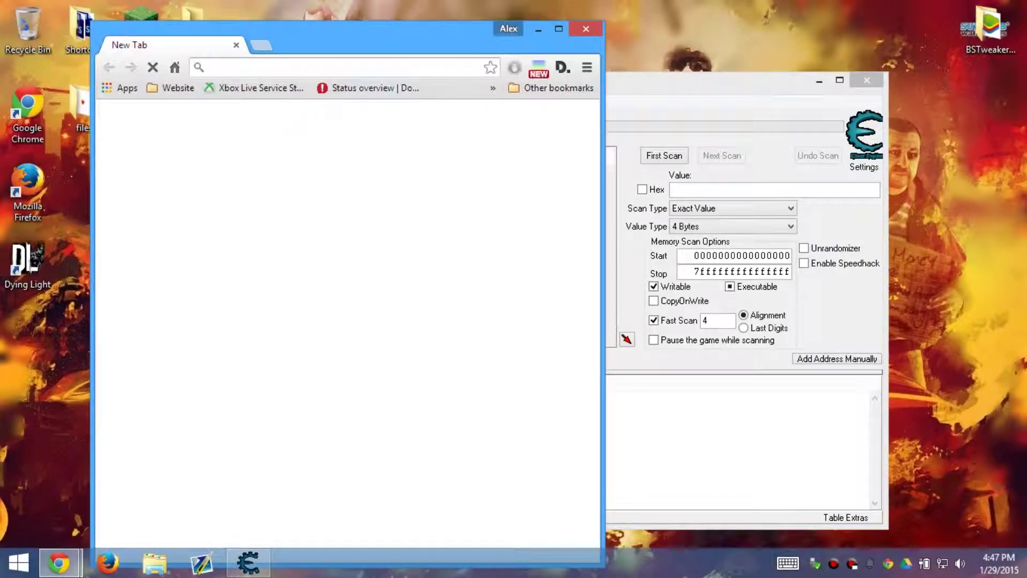
pyautogui.moveTo(351, 48); pyautogui.dragTo(360, 1)
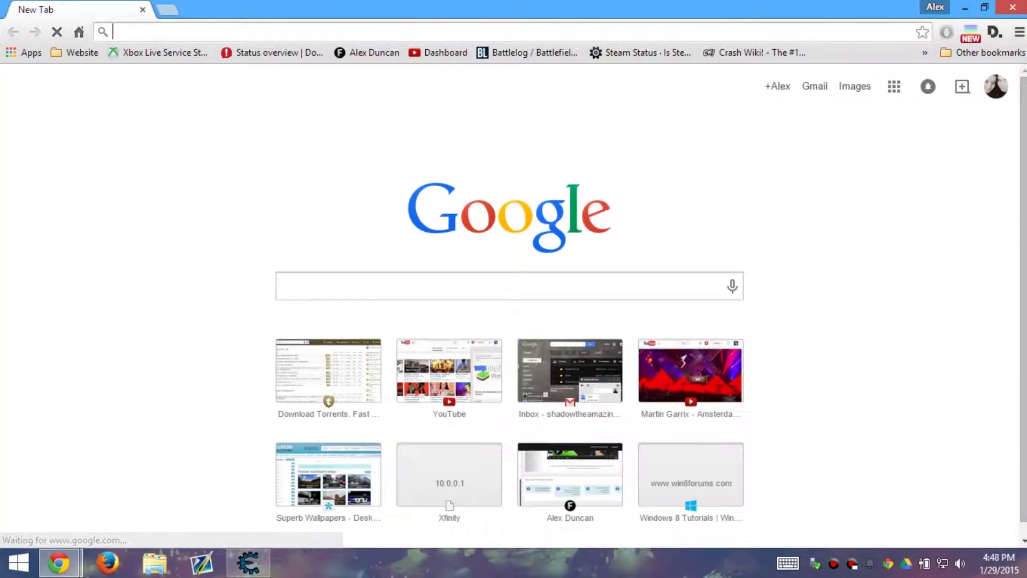
pyautogui.click(78, 53)
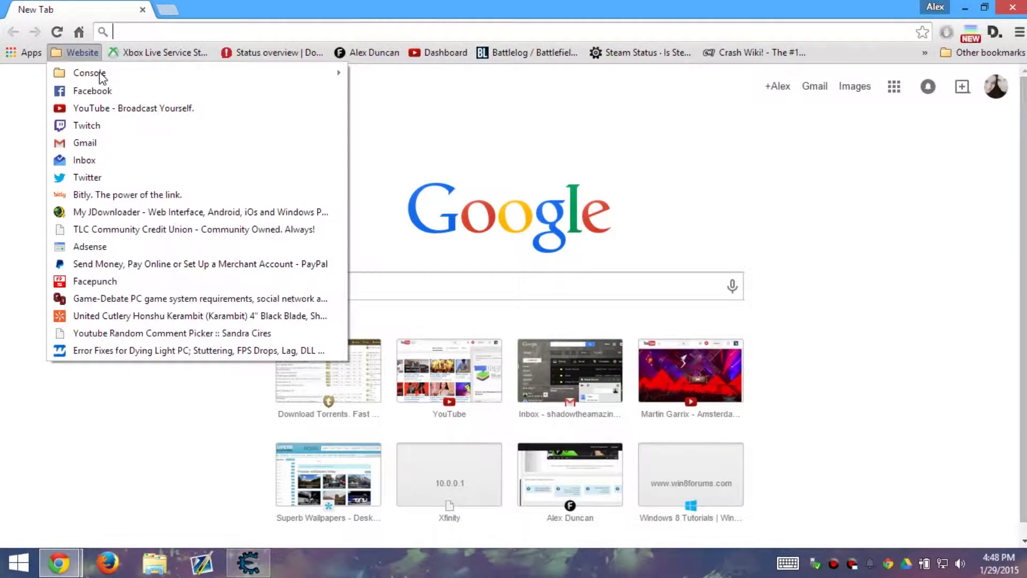
pyautogui.click(102, 107)
# Step: Snap the YouTube window to half of the screen, then minimize it to return to Cheat Engine
pyautogui.press('super+Left')
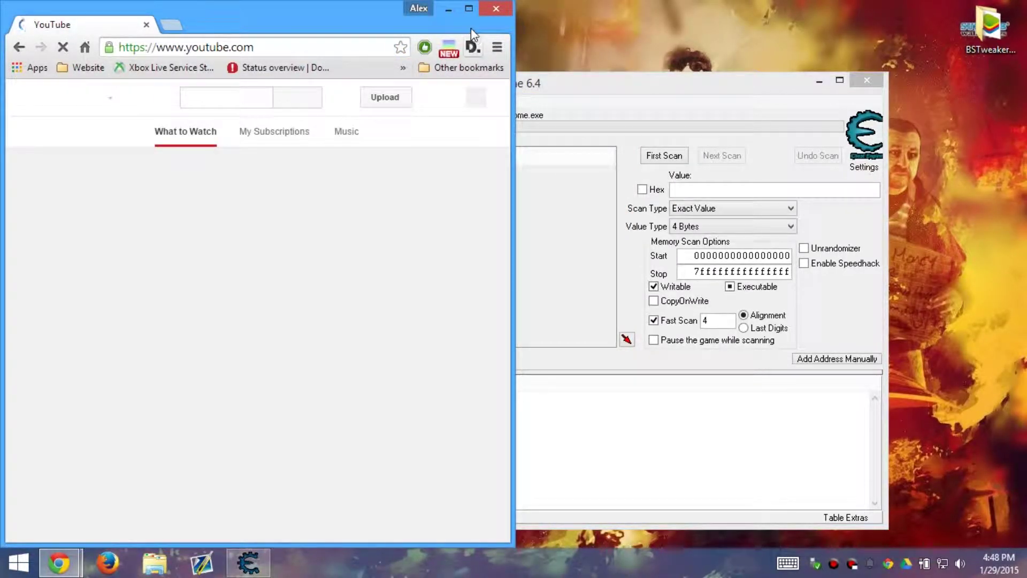
pyautogui.click(498, 47)
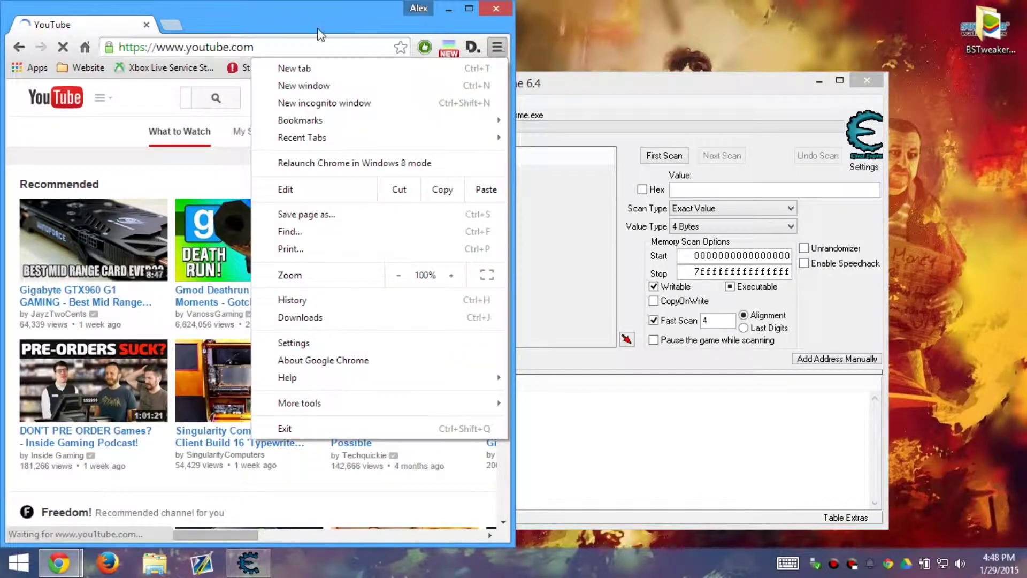
pyautogui.click(437, 15)
pyautogui.click(440, 13)
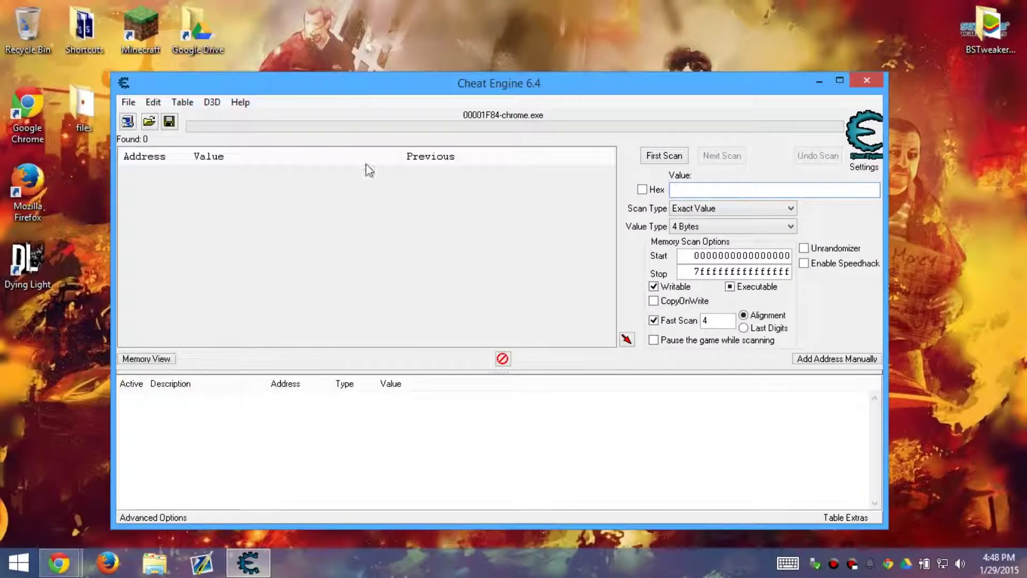
# Step: Run a first scan for the exact value 250, followed by a next scan for 60
pyautogui.write('250')
pyautogui.press('Return')
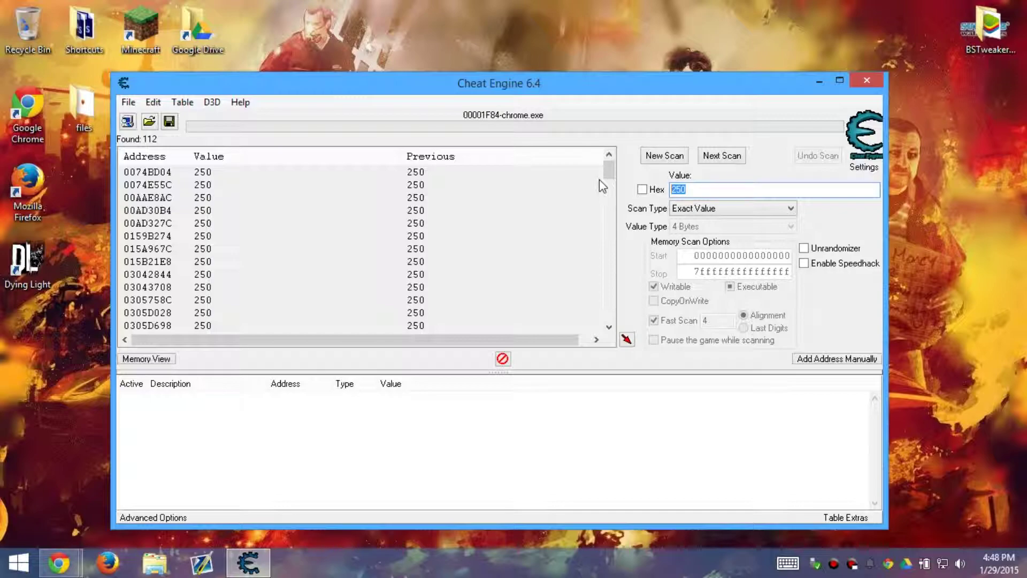
pyautogui.write('60')
pyautogui.click(733, 161)
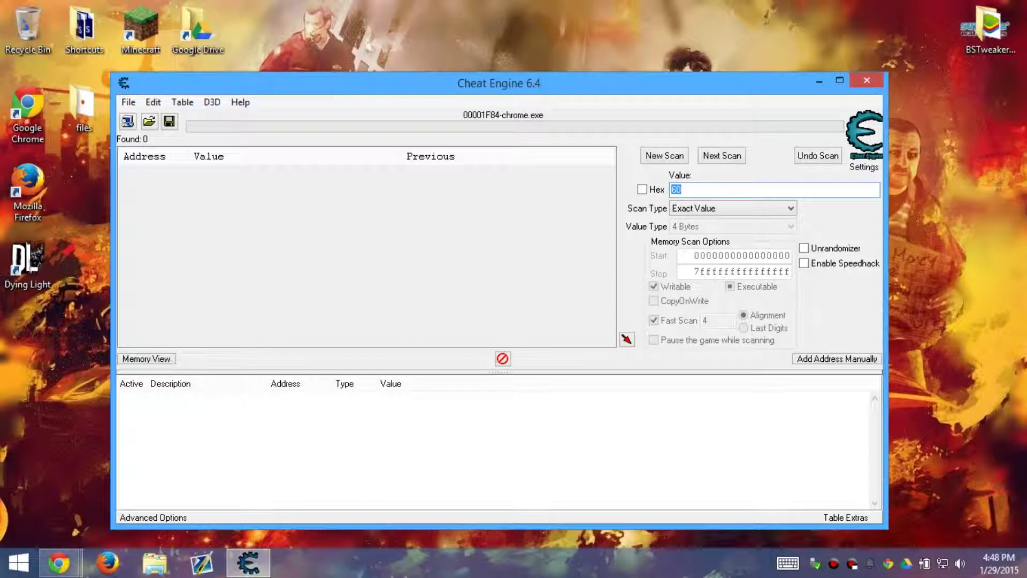
# Step: Run further next scans for the exact values 50000 and 66000
pyautogui.moveTo(371, 180); pyautogui.dragTo(214, 189)
pyautogui.moveTo(690, 189); pyautogui.dragTo(663, 191)
pyautogui.write('50000')
pyautogui.click(737, 159)
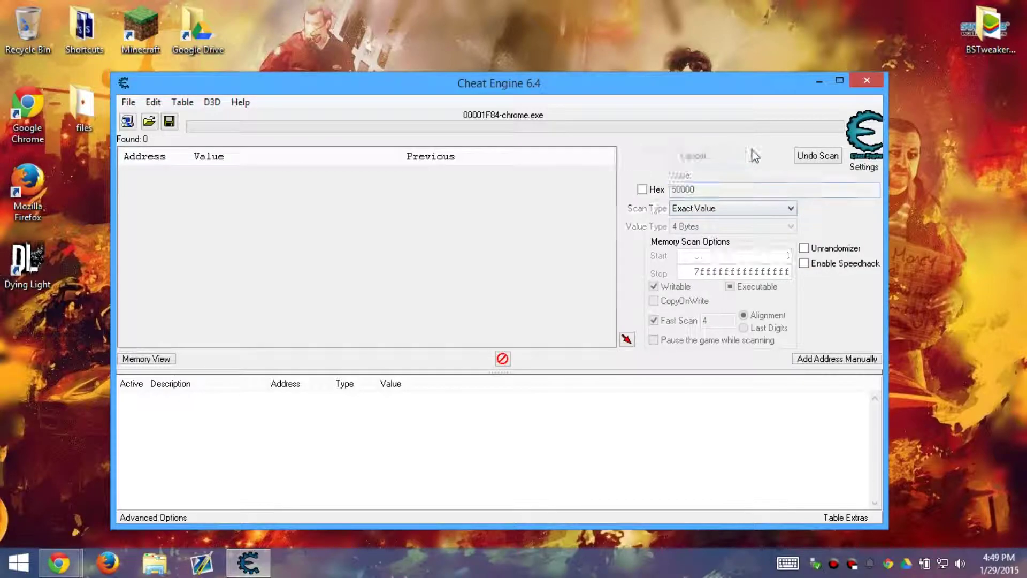
pyautogui.write('66000')
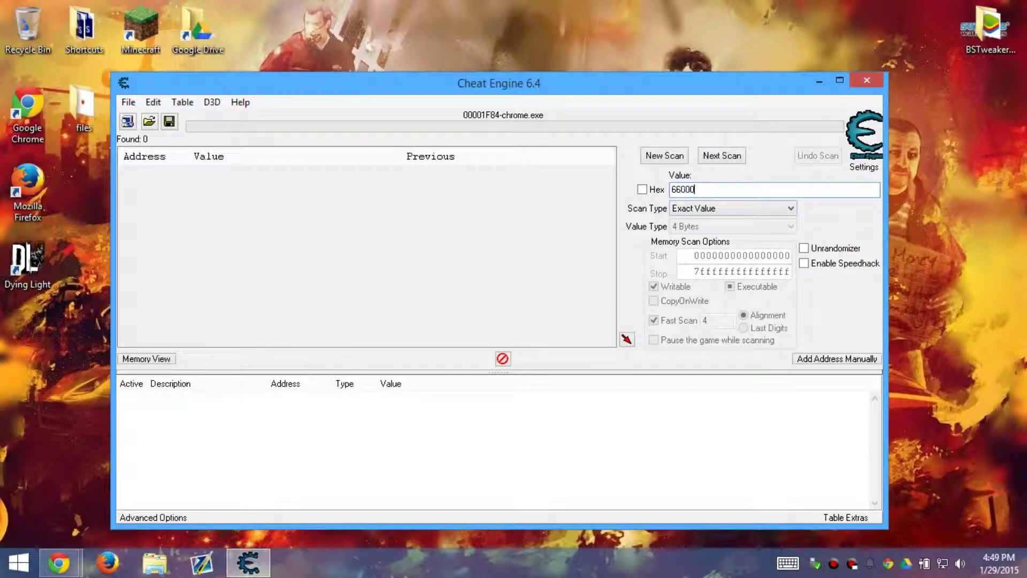
pyautogui.click(722, 157)
# Step: Run three more next scans for the exact values 30, 25 and 24 in turn
pyautogui.write('30')
pyautogui.click(738, 156)
pyautogui.write('25')
pyautogui.click(722, 155)
pyautogui.write('24')
pyautogui.click(722, 156)
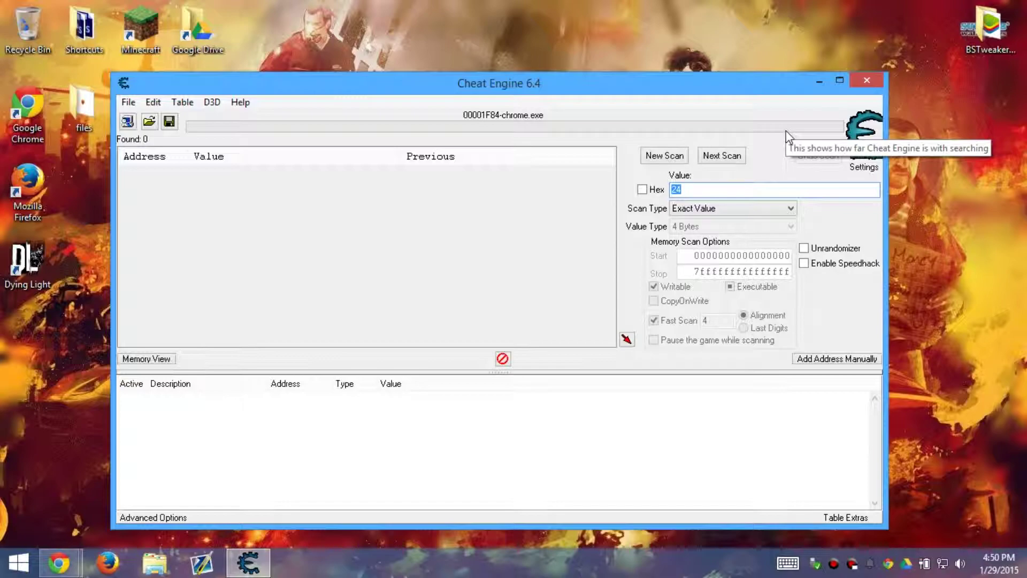
pyautogui.click(456, 278)
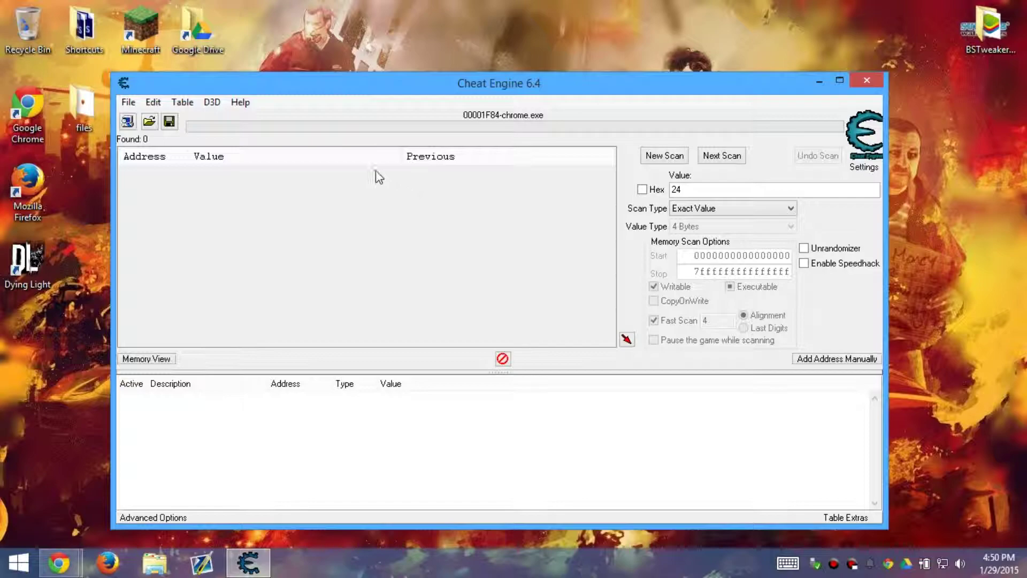
pyautogui.rightClick(289, 405)
pyautogui.click(244, 430)
# Step: Examine the description, type and pointer options for manually adding an address, leaving without adding one
pyautogui.click(828, 364)
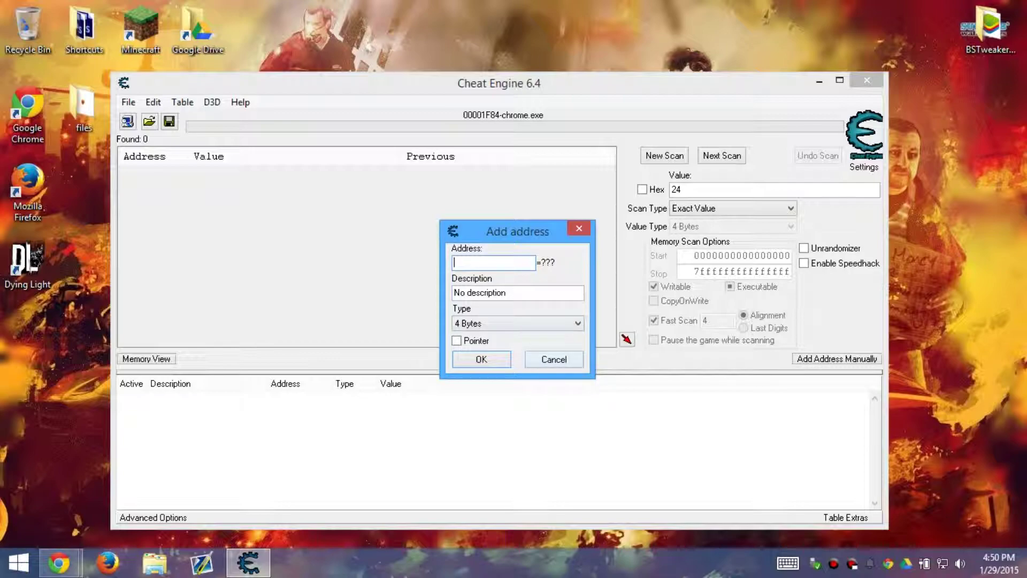
pyautogui.click(506, 292)
pyautogui.moveTo(506, 293); pyautogui.dragTo(398, 300)
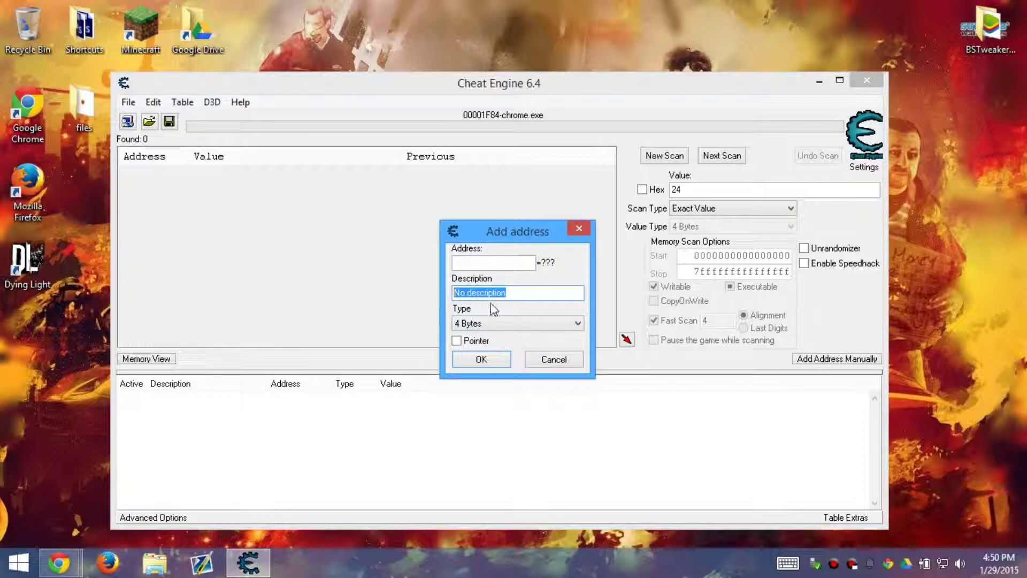
pyautogui.click(507, 324)
pyautogui.click(509, 324)
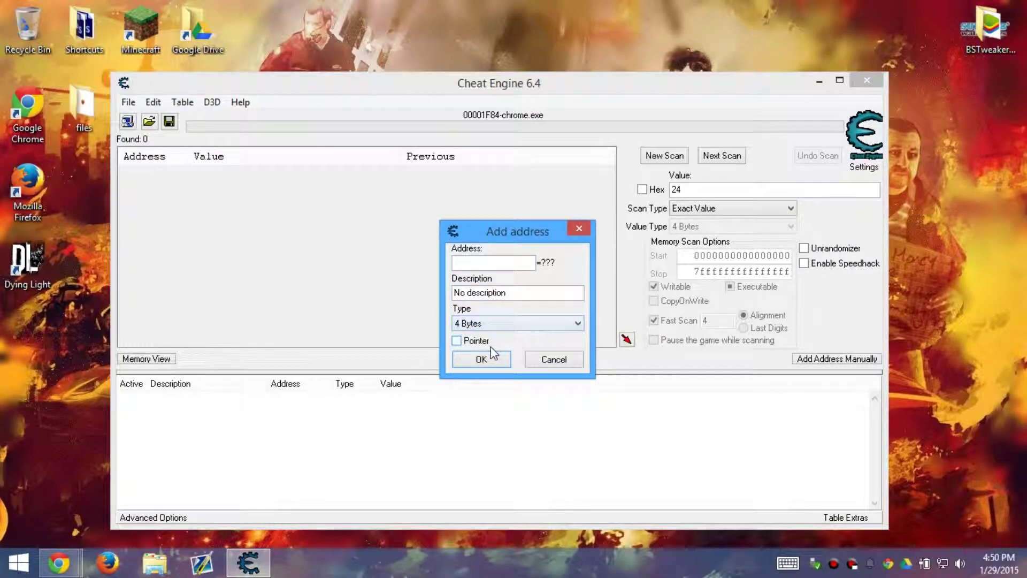
pyautogui.click(484, 342)
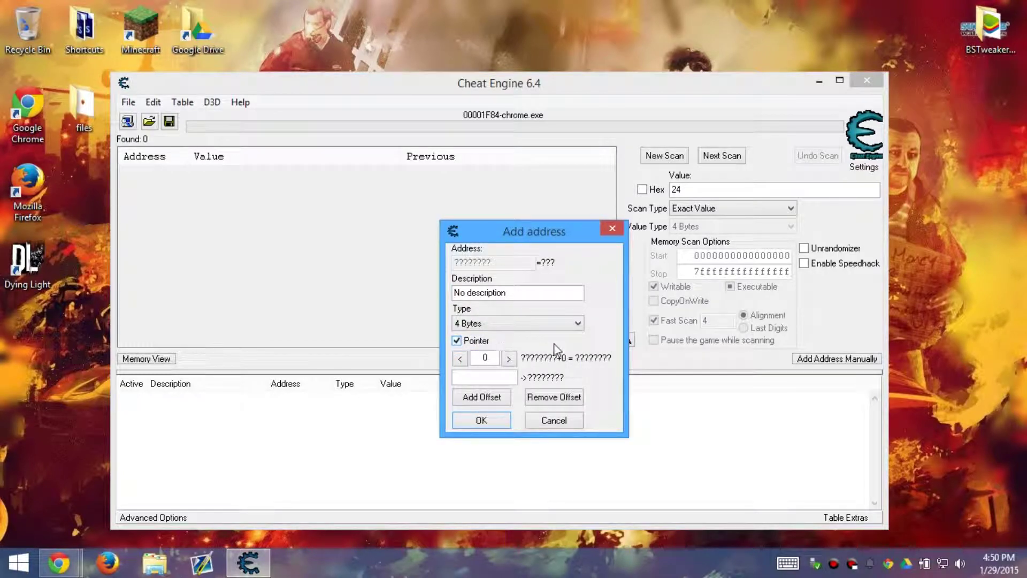
pyautogui.click(483, 343)
pyautogui.click(544, 361)
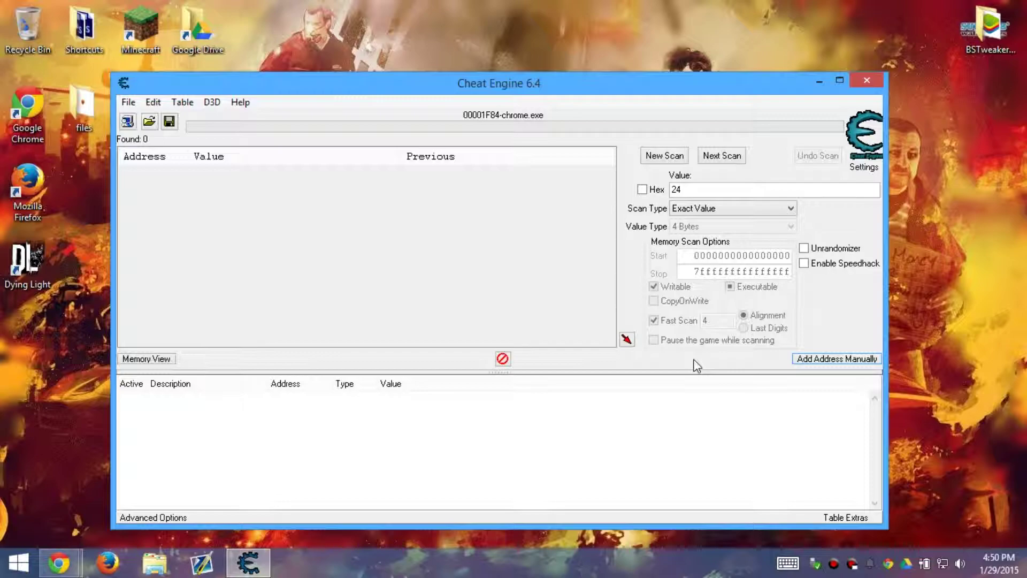
# Step: Bring up the Cheat Engine website prompt and decline it, repositioning the main window
pyautogui.moveTo(613, 90); pyautogui.dragTo(500, 9)
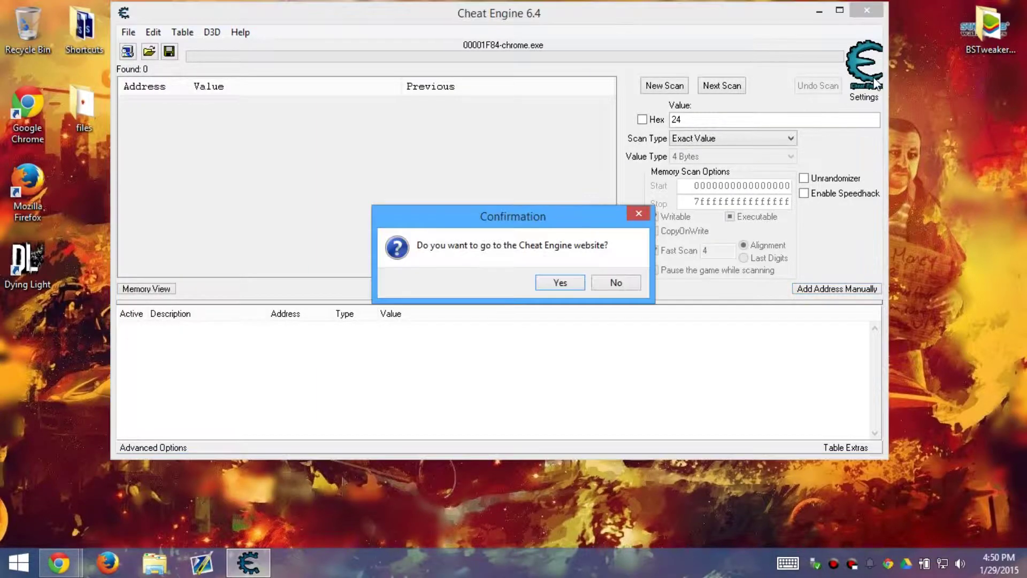
pyautogui.click(868, 87)
pyautogui.click(597, 280)
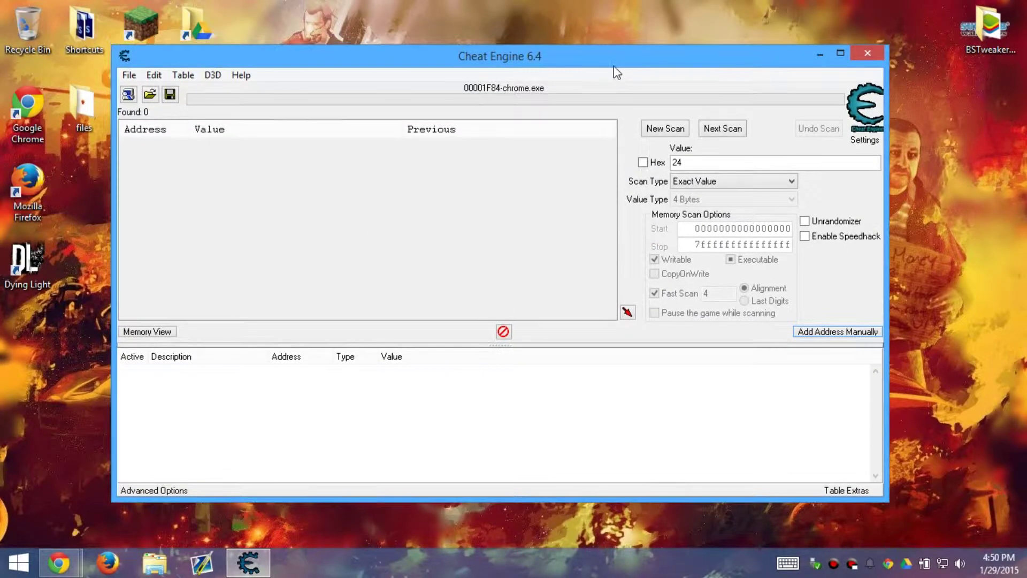
pyautogui.moveTo(612, 23); pyautogui.dragTo(613, 66)
# Step: Examine the Java, Unrandomizer, Plugins, Debugger Options and Extra pages of the Cheat Engine settings, then cancel the dialog
pyautogui.click(246, 76)
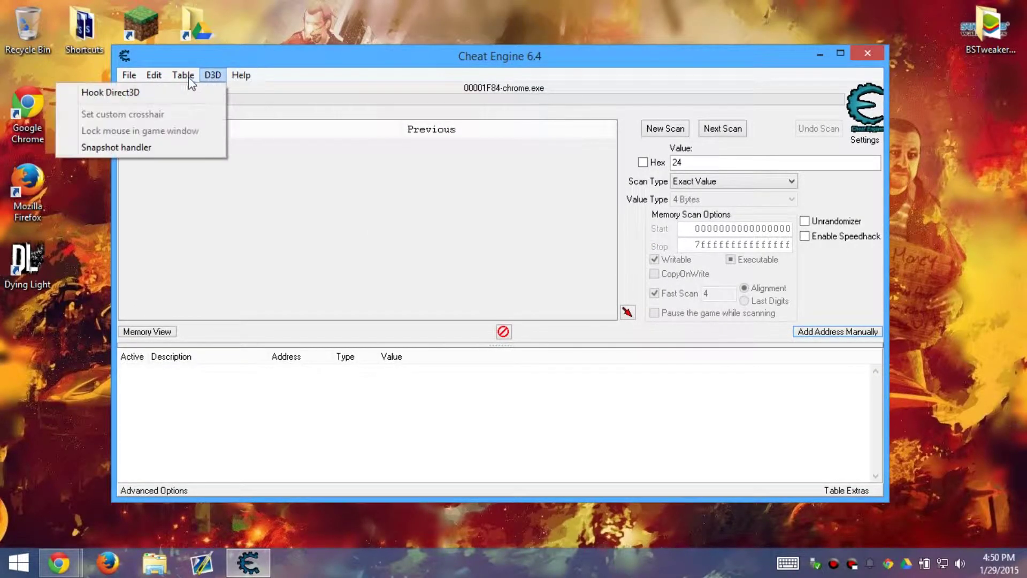
pyautogui.click(122, 92)
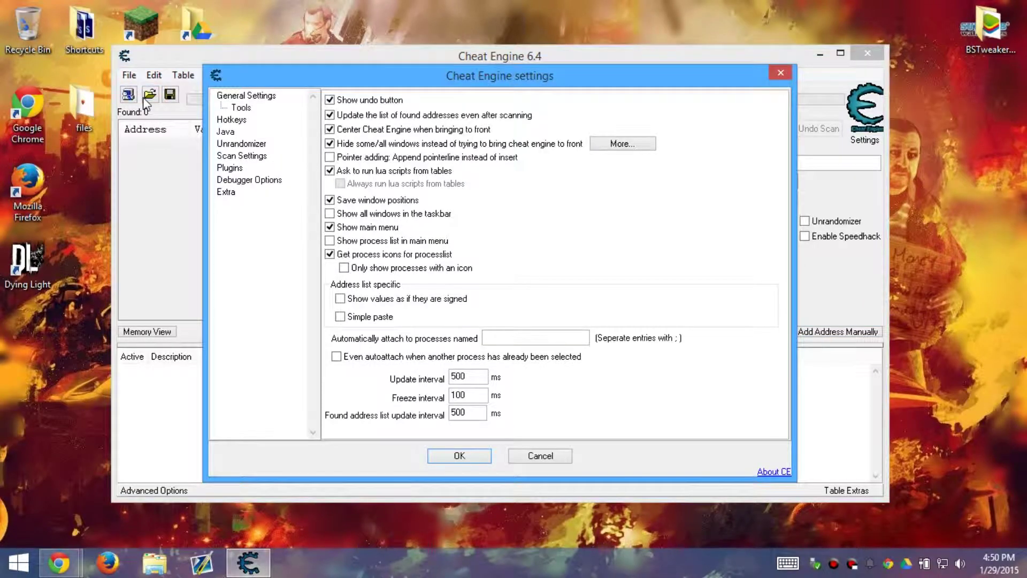
pyautogui.click(256, 132)
pyautogui.click(255, 144)
pyautogui.click(250, 169)
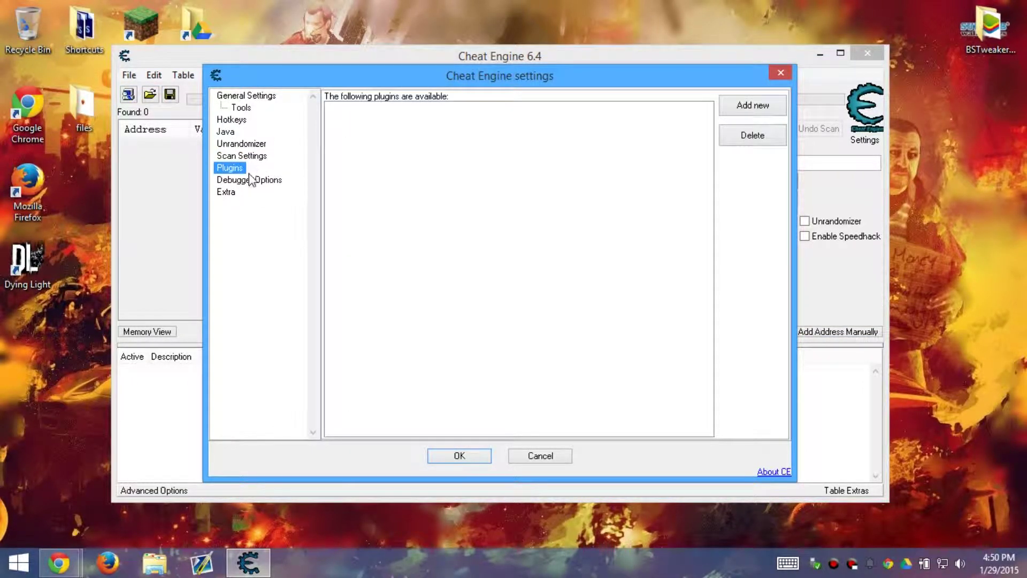
pyautogui.click(250, 179)
pyautogui.click(242, 190)
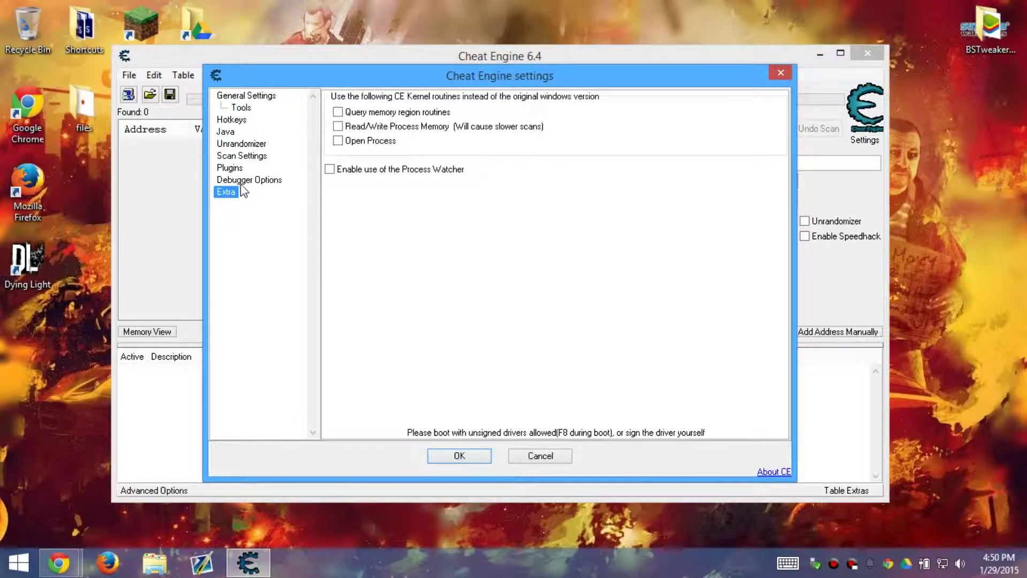
pyautogui.click(562, 455)
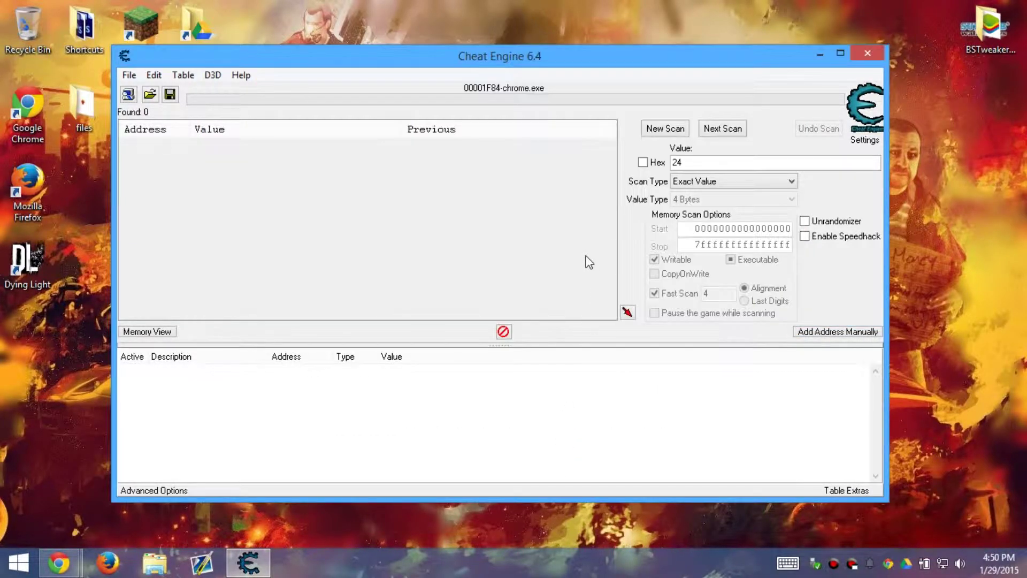